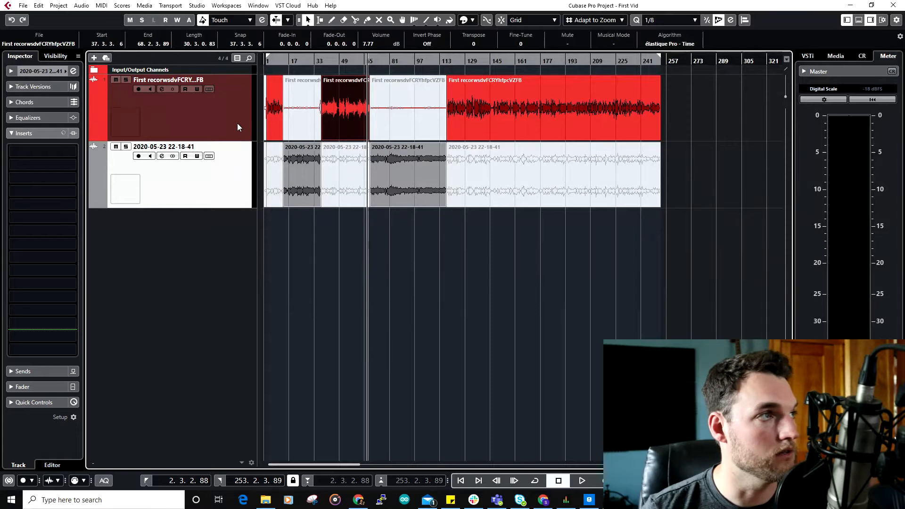
left_click_drag(691, 103, 263, 110)
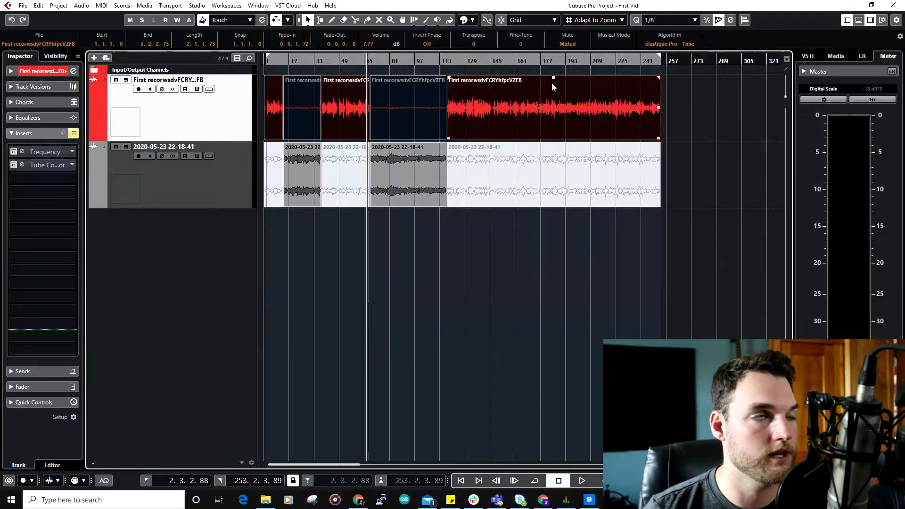
mouse_move(554, 79)
left_mouse_down()
mouse_move(554, 238)
mouse_move(560, 78)
left_mouse_up()
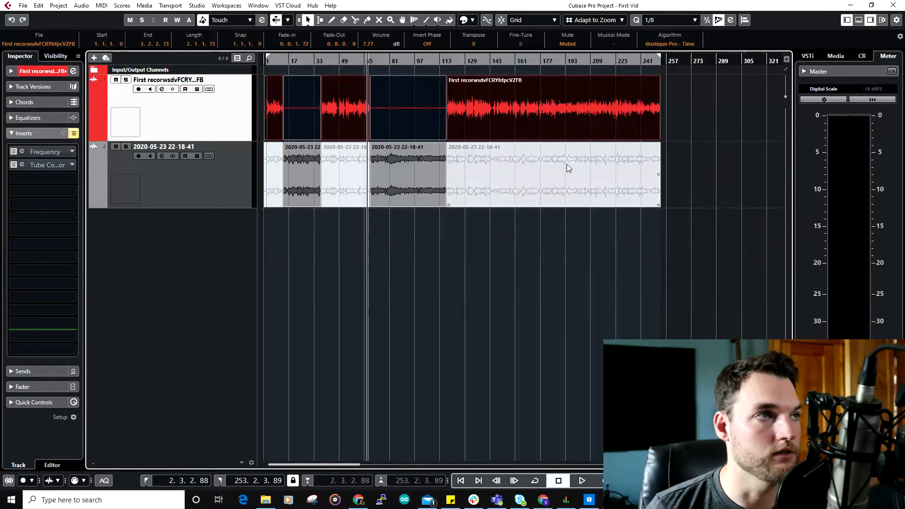
left_click(594, 170)
left_click_drag(705, 178, 265, 191)
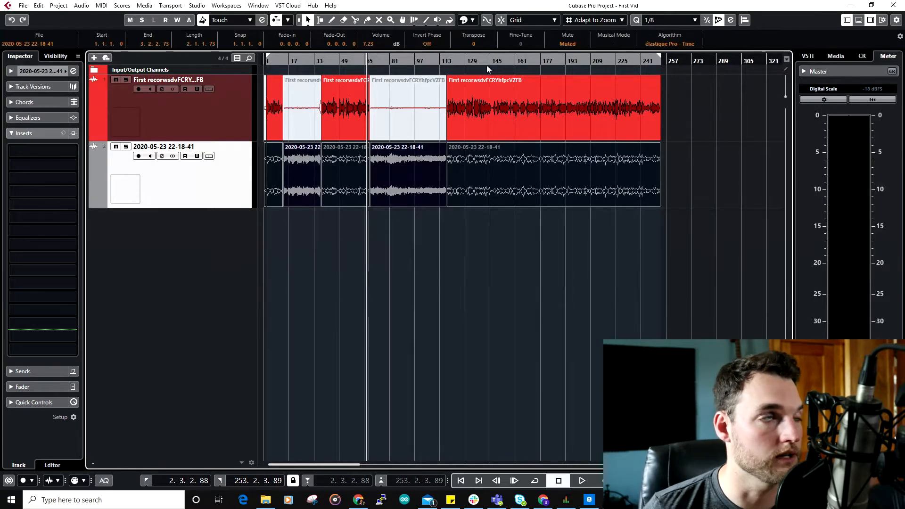
left_click(734, 142)
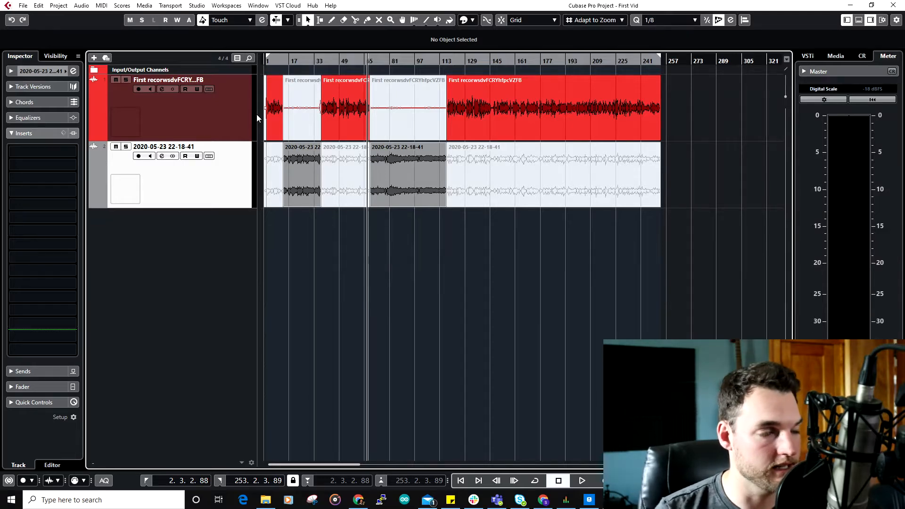
- Select the red voice track and play its recording from around bar 41 with the inserts bypassed
left_click(244, 105)
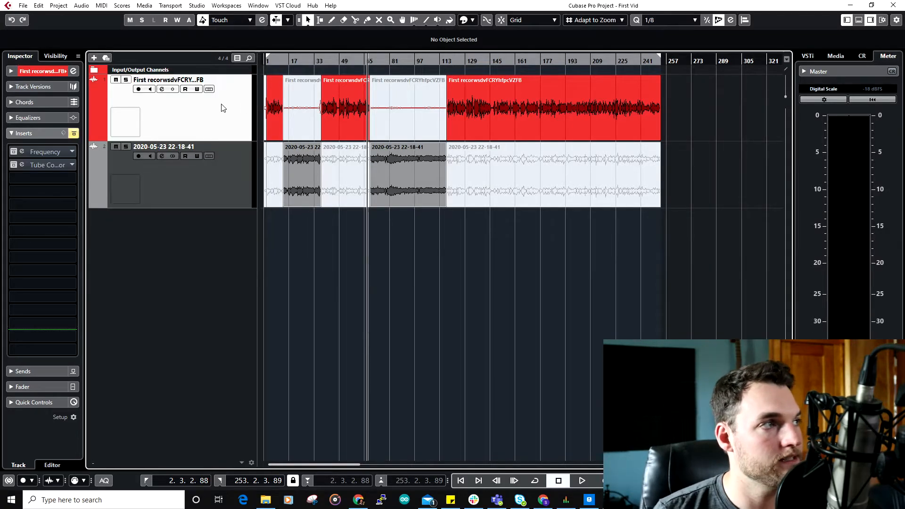
left_click(331, 63)
key("space")
scroll(352, 71, "up", 4)
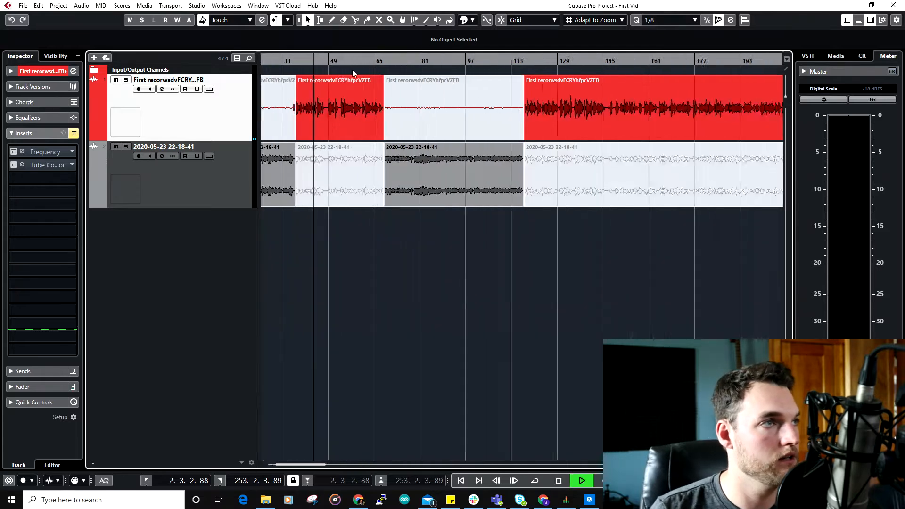
key("space")
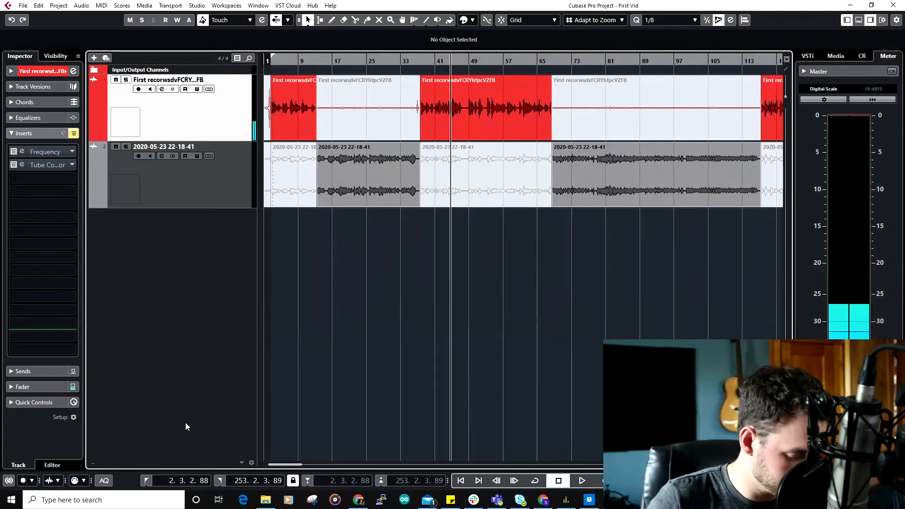
- Display the MixConsole with its sends below the project and open the Stereo Out channel settings
key("alt+F3")
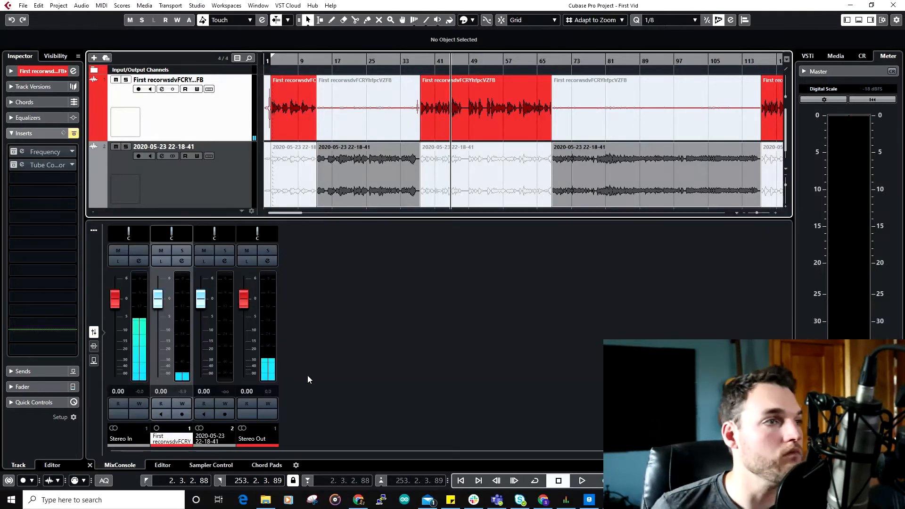
left_click(95, 361)
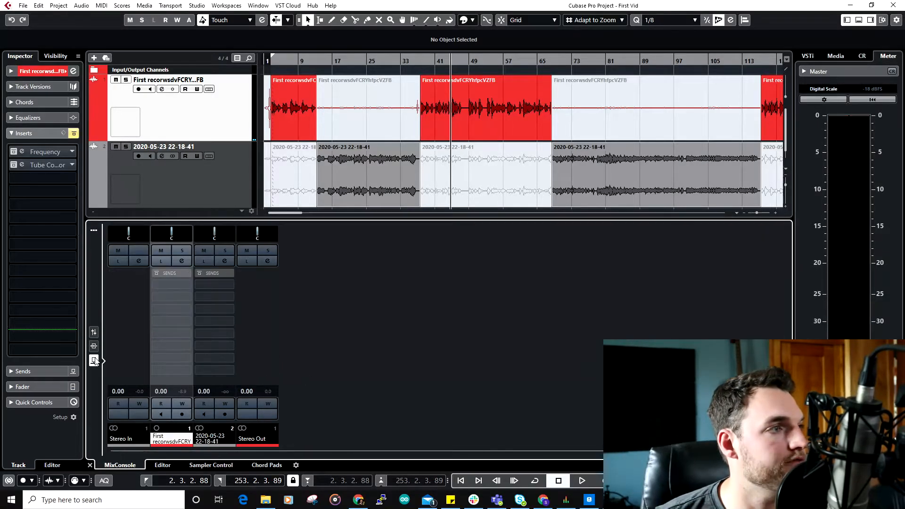
left_click(267, 260)
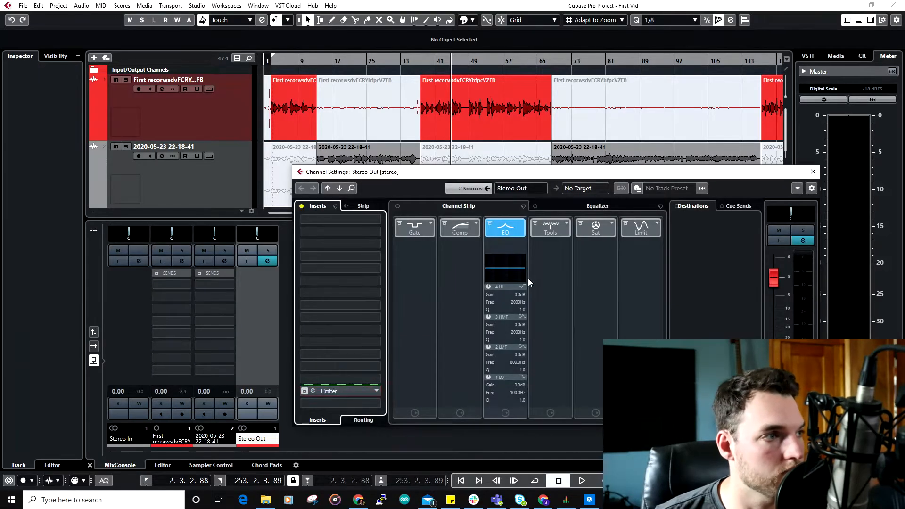
- Play the unprocessed voice clip while watching the Stereo Out channel, and stop playback with the voice track selected
left_click(469, 92)
key("space")
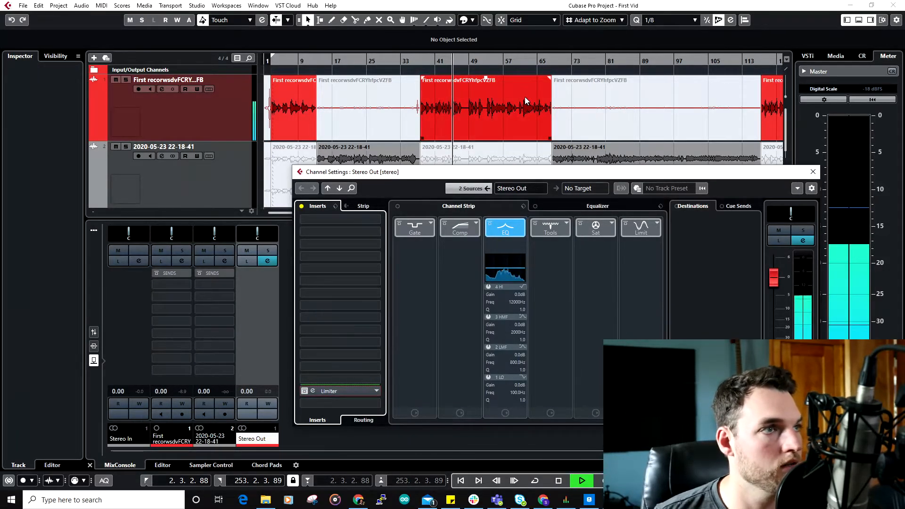
left_click(219, 117)
key("space")
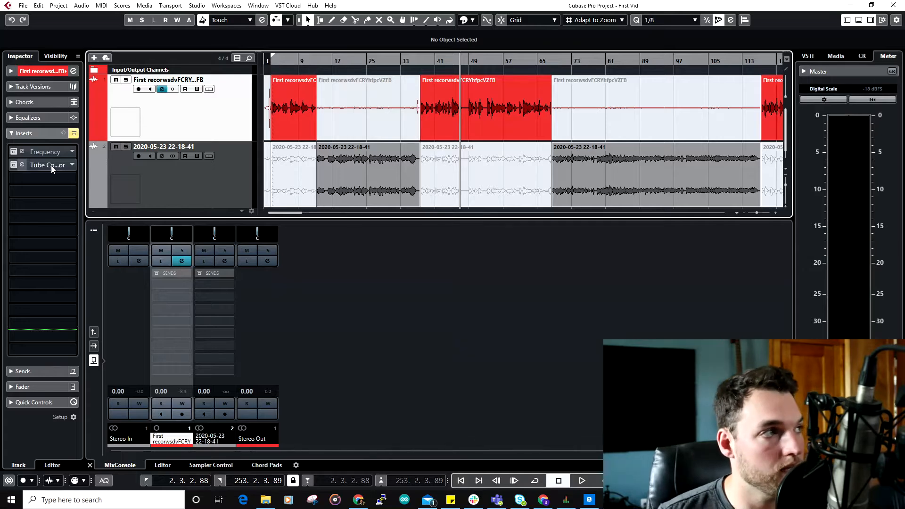
- Play the voice clip and take the Frequency EQ insert out of bypass to hear its effect
left_click(23, 151)
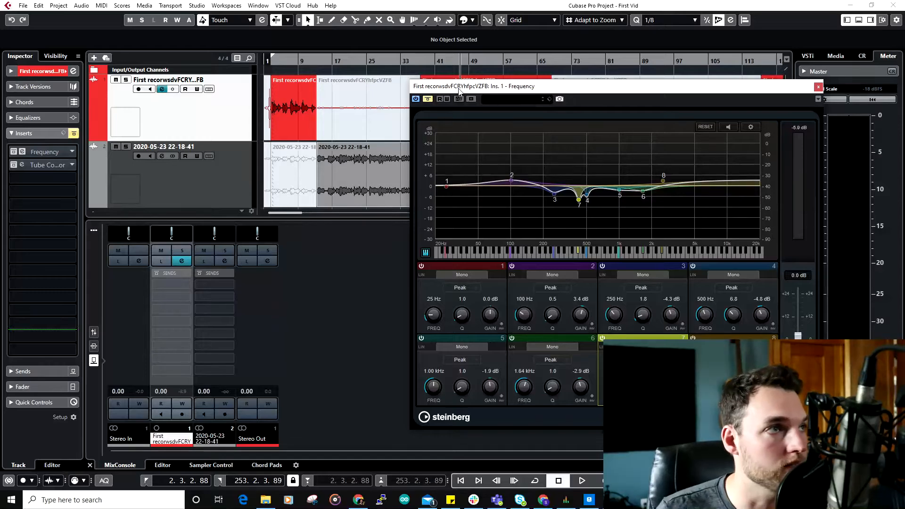
left_click_drag(460, 90, 436, 157)
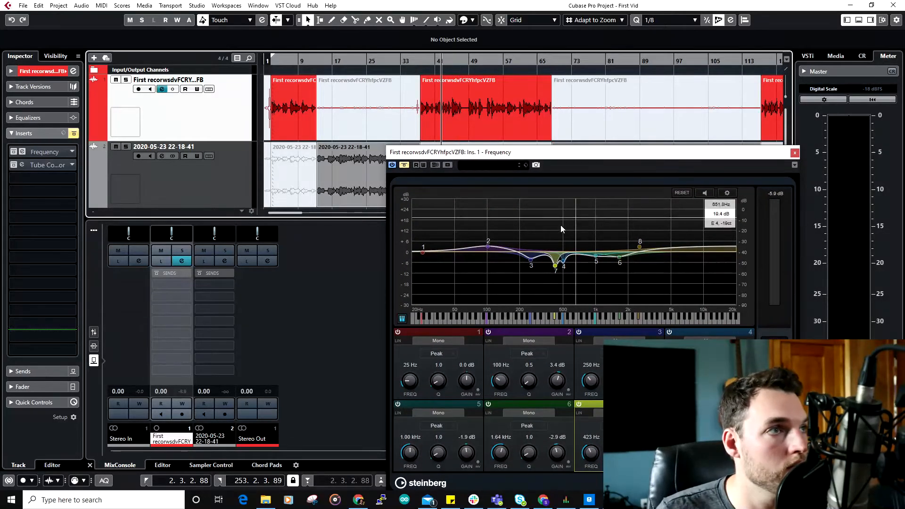
key("space")
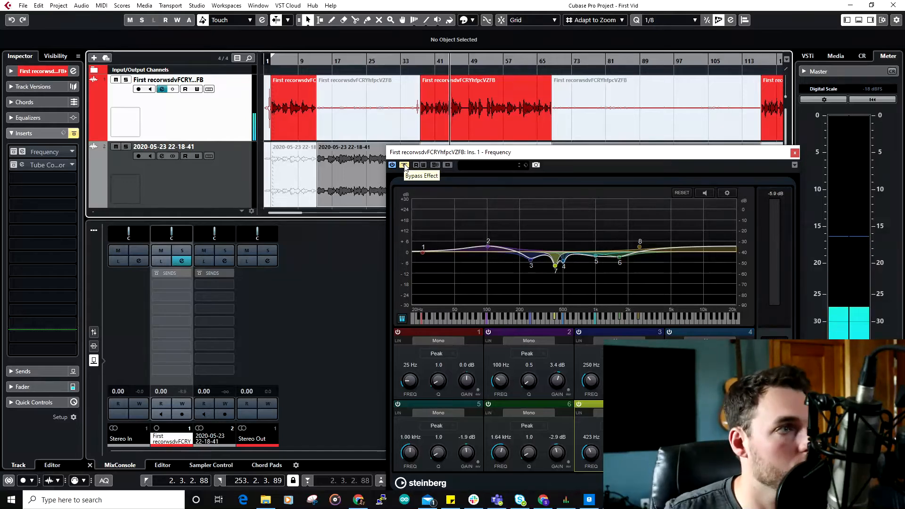
left_click(404, 166)
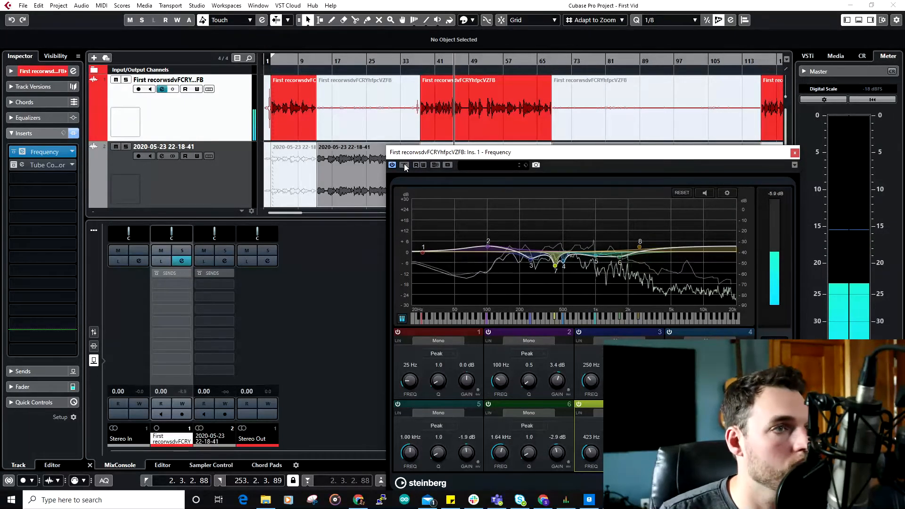
left_click(795, 152)
key("space")
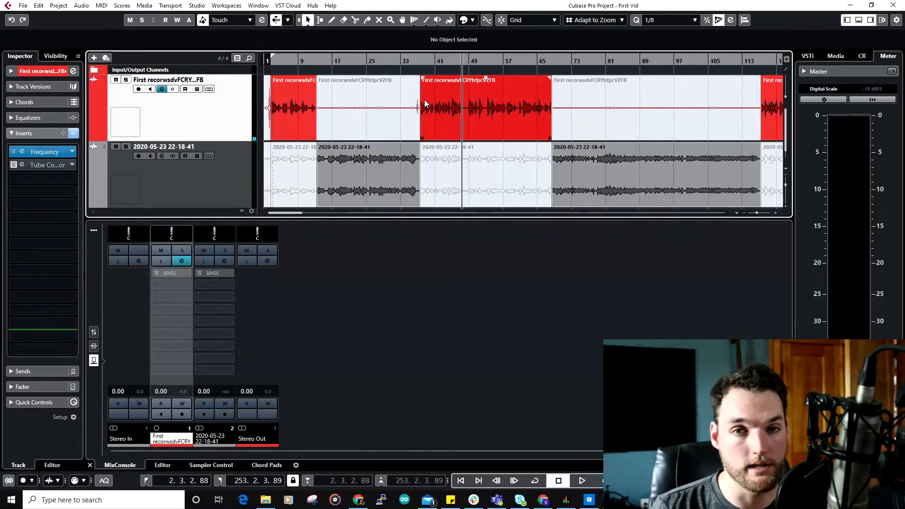
- Examine the band settings and curve of the voice track's Frequency EQ
left_click(21, 153)
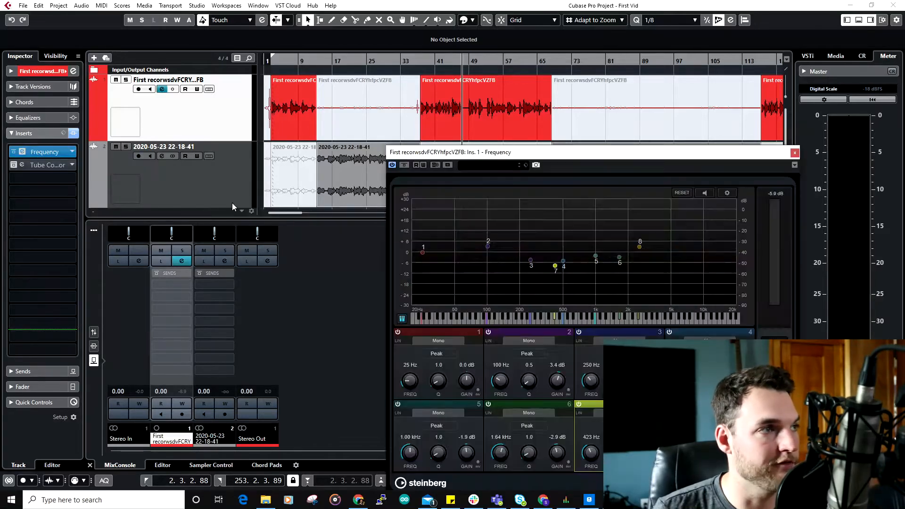
left_click_drag(501, 155, 453, 105)
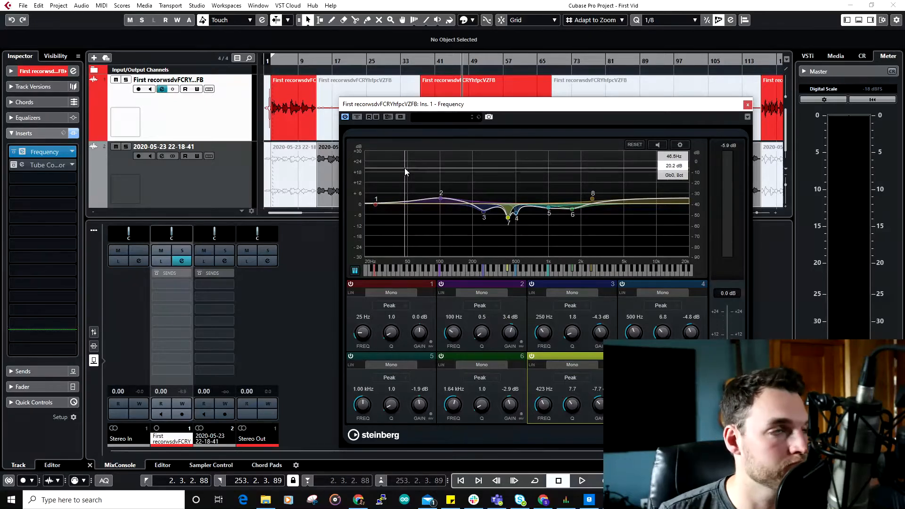
left_click(747, 104)
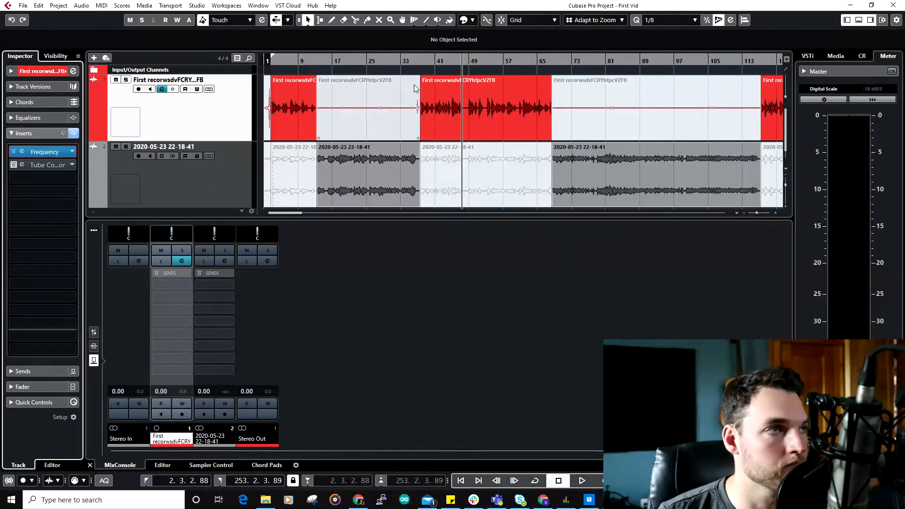
- Activate the bypassed Tube Compressor insert on the voice track and review its input, output, attack, release and mix settings
left_click(452, 60)
left_click(18, 167)
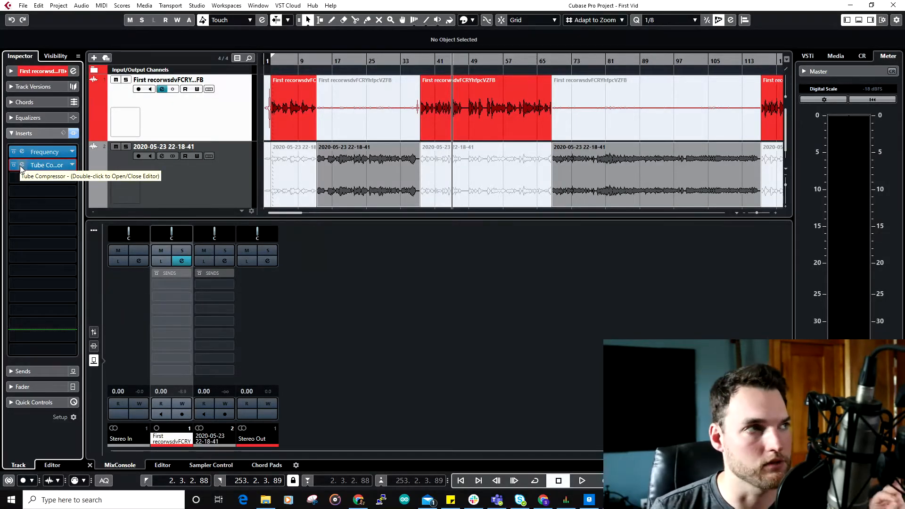
double_click(20, 166)
left_click_drag(584, 122, 697, 94)
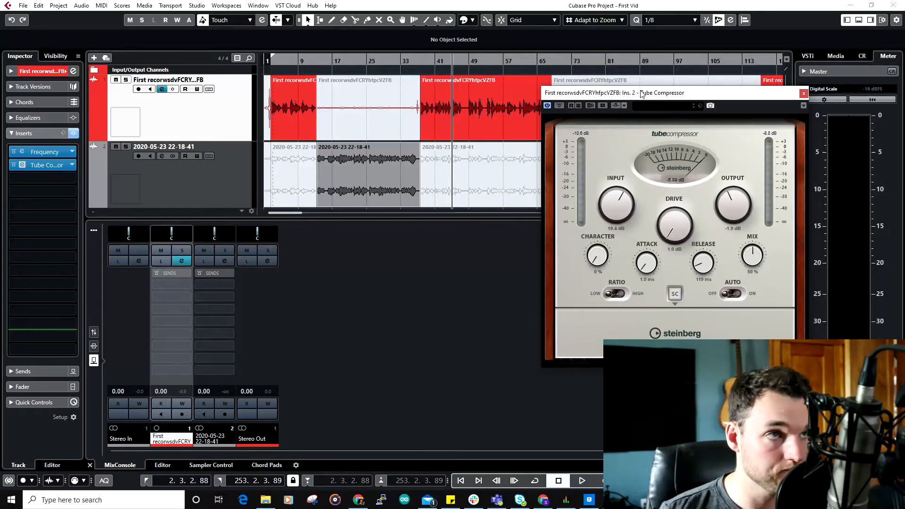
left_click_drag(639, 94, 606, 93)
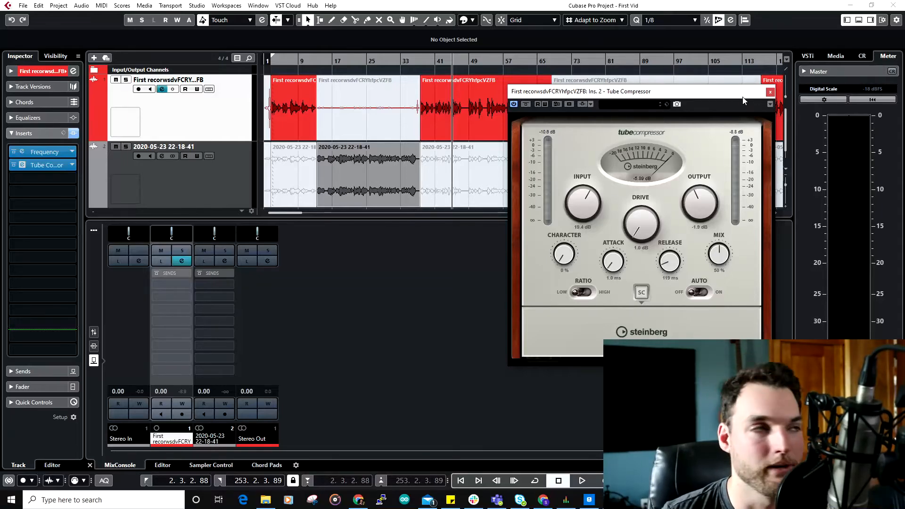
left_click(769, 91)
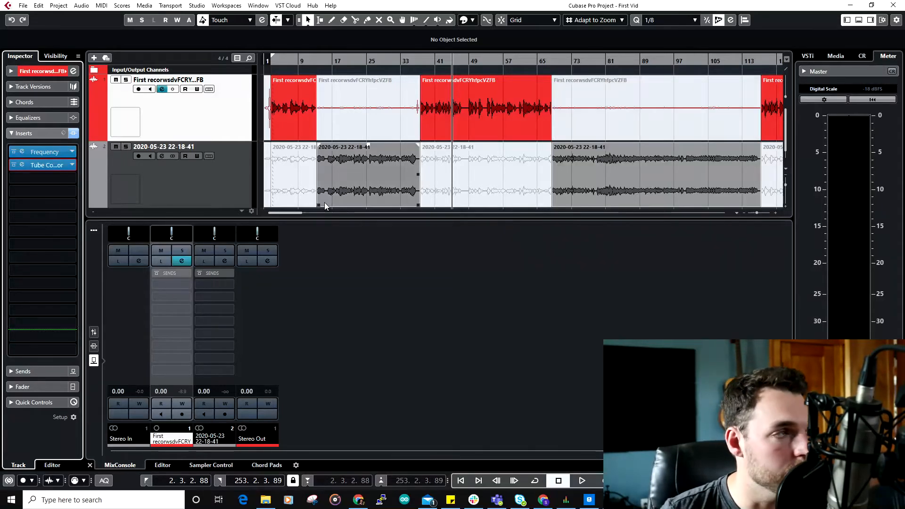
- Compare the voice recording with all track inserts bypassed and with them active during playback from about bar 41
left_click(73, 135)
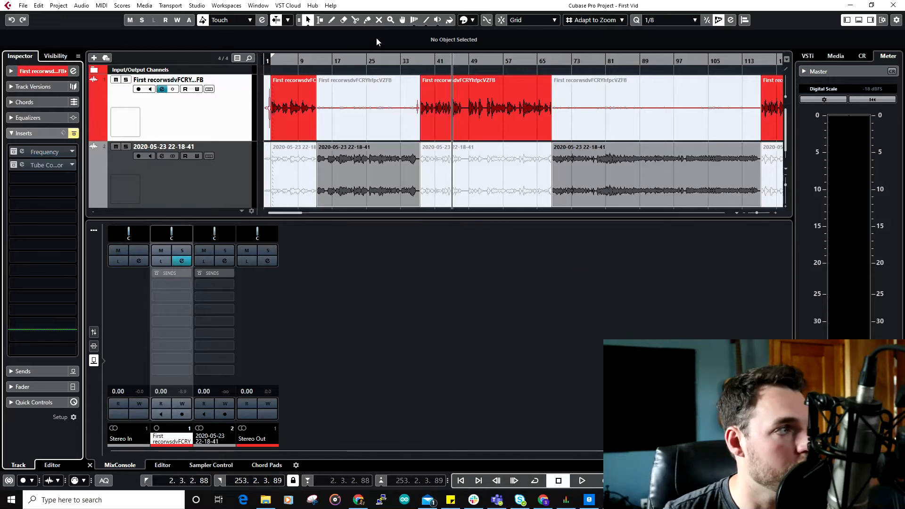
left_click(438, 61)
key("space")
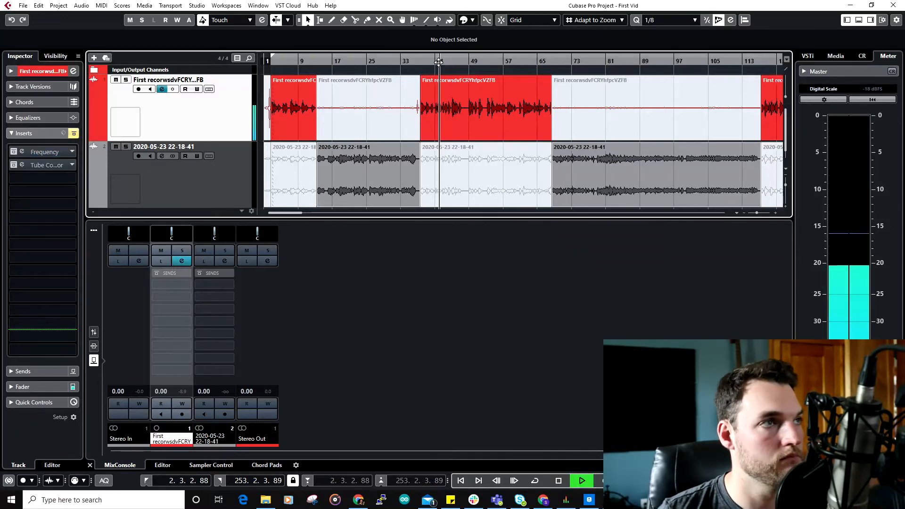
left_click(75, 134)
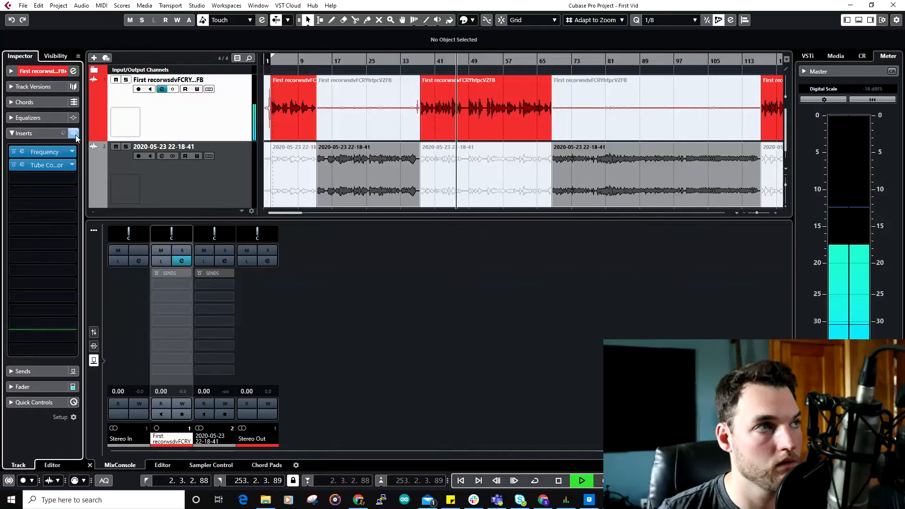
key("space")
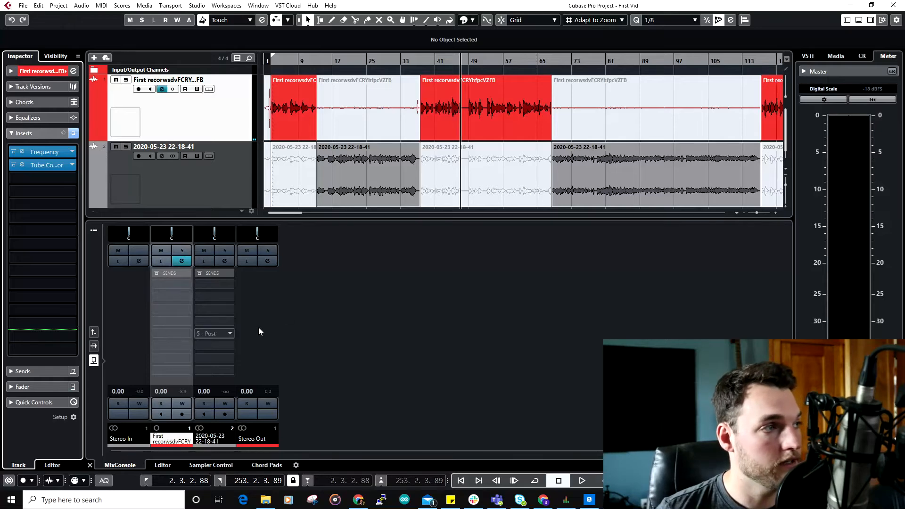
- Activate the bypassed Limiter insert on the Stereo Out channel and open its settings
left_click(267, 260)
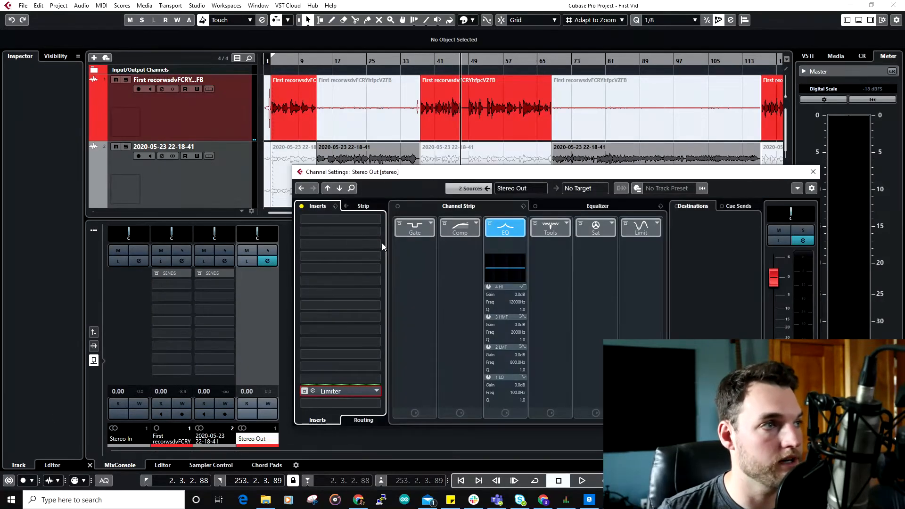
left_click(305, 390)
left_click(313, 391)
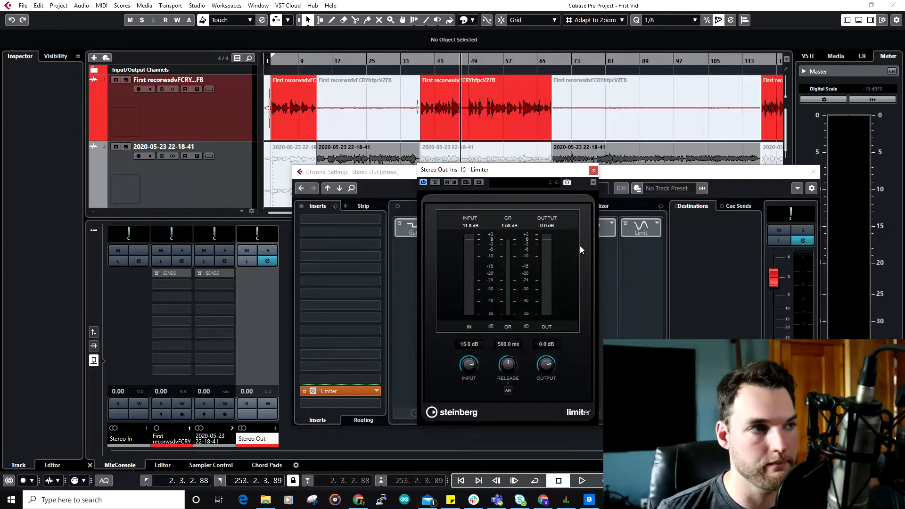
left_click_drag(662, 174, 626, 165)
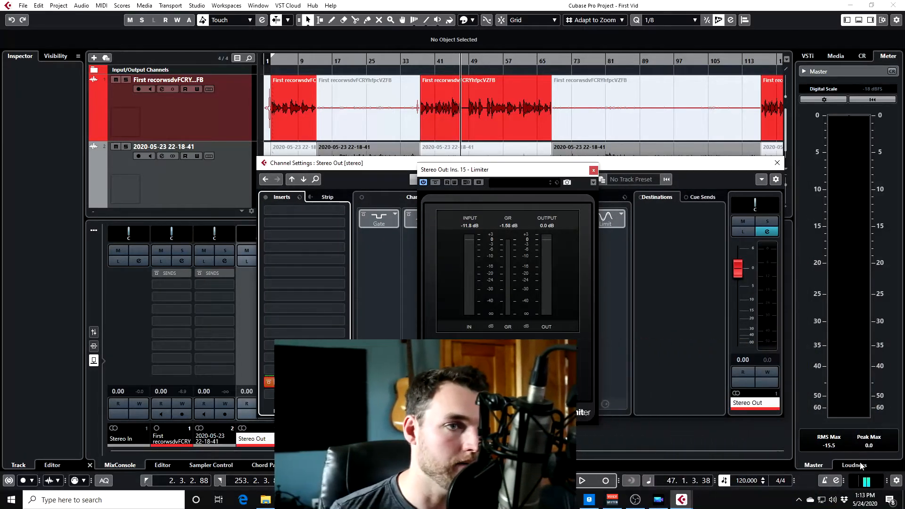
- Show the Loudness meter and play the voice clip from about bar 44 to measure its integrated loudness
left_click(853, 464)
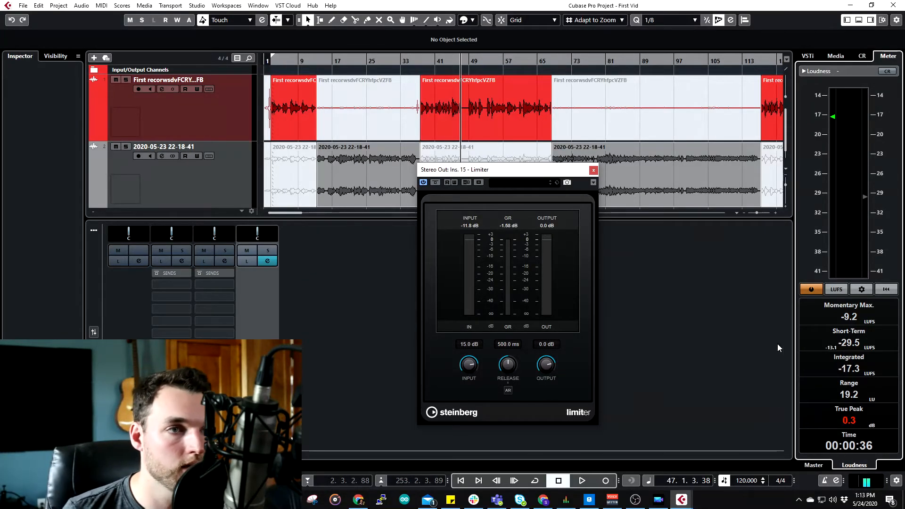
left_click(447, 62)
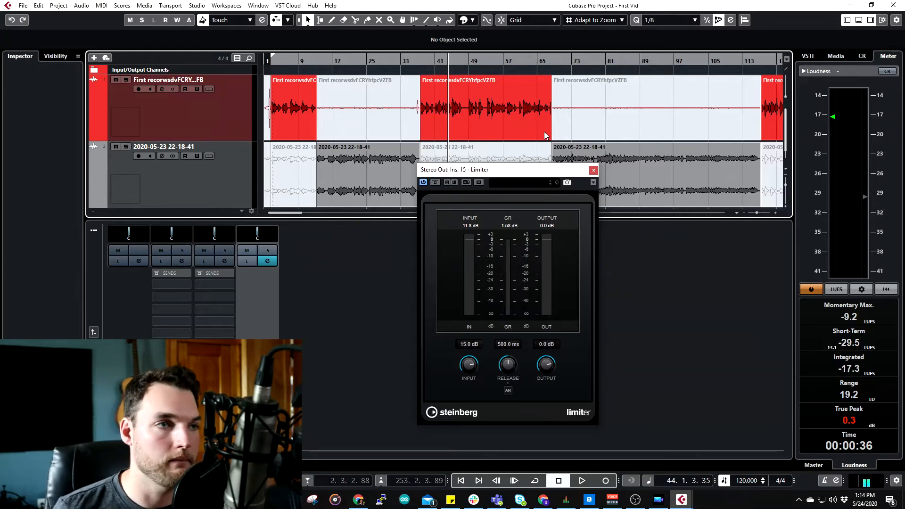
left_click(520, 81)
key("space")
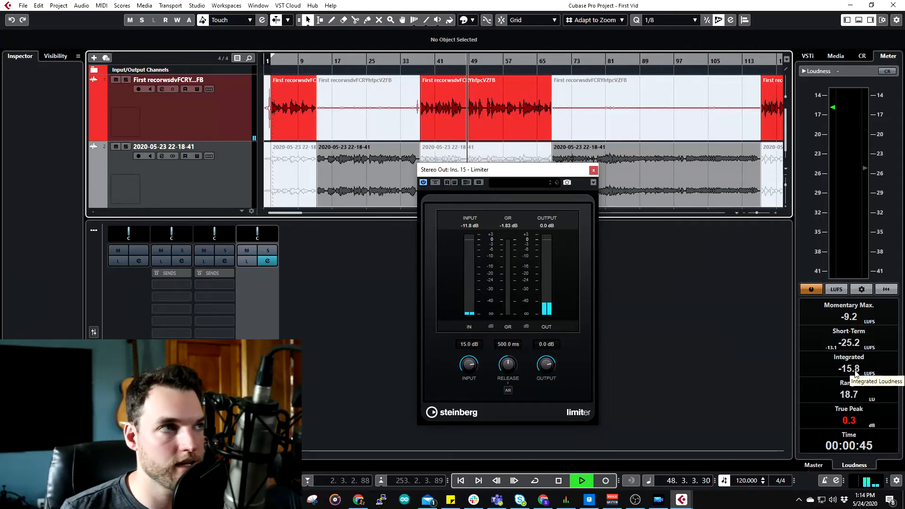
key("space")
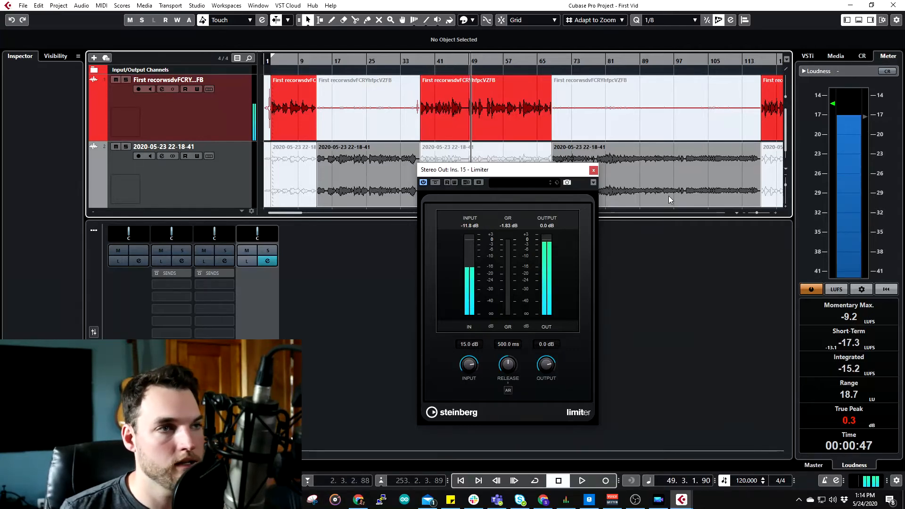
- Play the voice clip from about bar 53 and again from about bar 54 to check its integrated loudness through the limiter
left_click(468, 129)
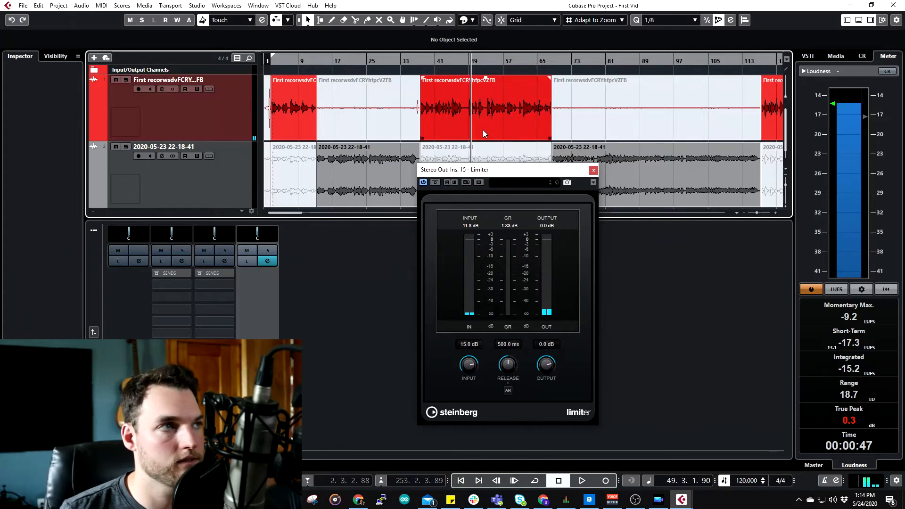
left_click(489, 60)
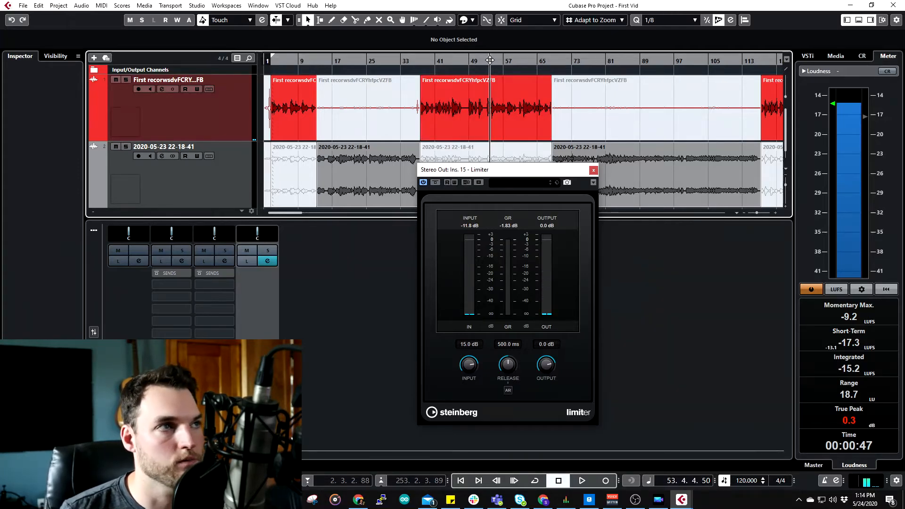
key("space")
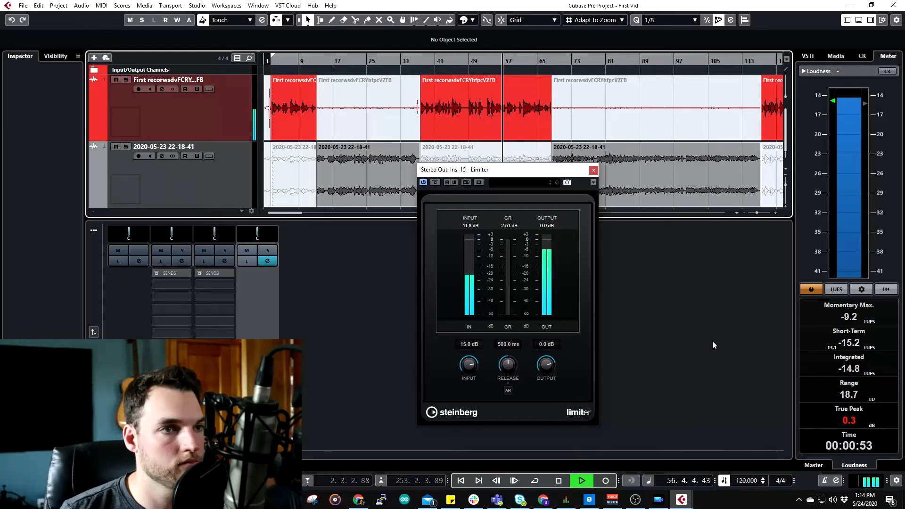
key("space")
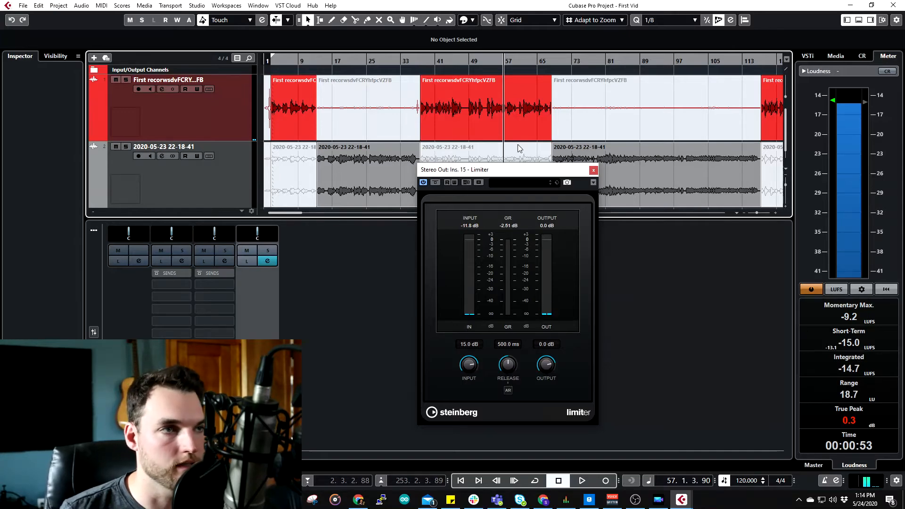
left_click(493, 61)
key("space")
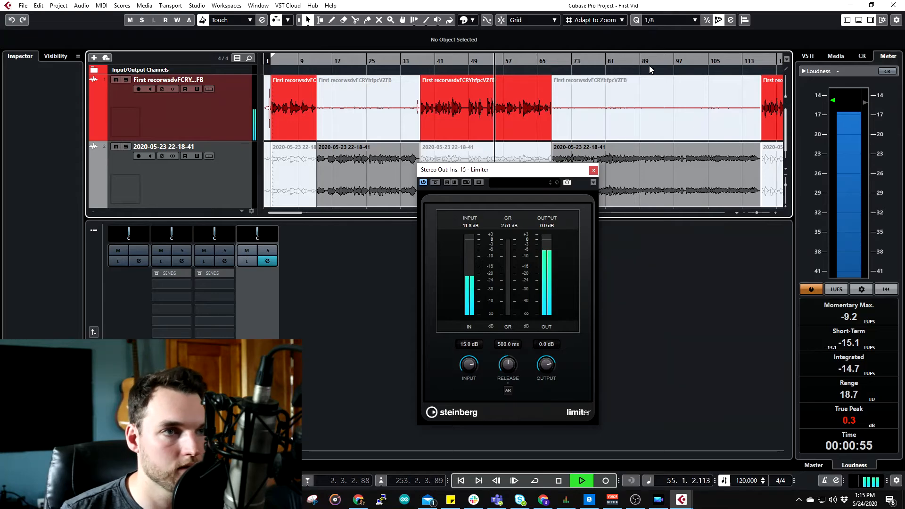
key("space")
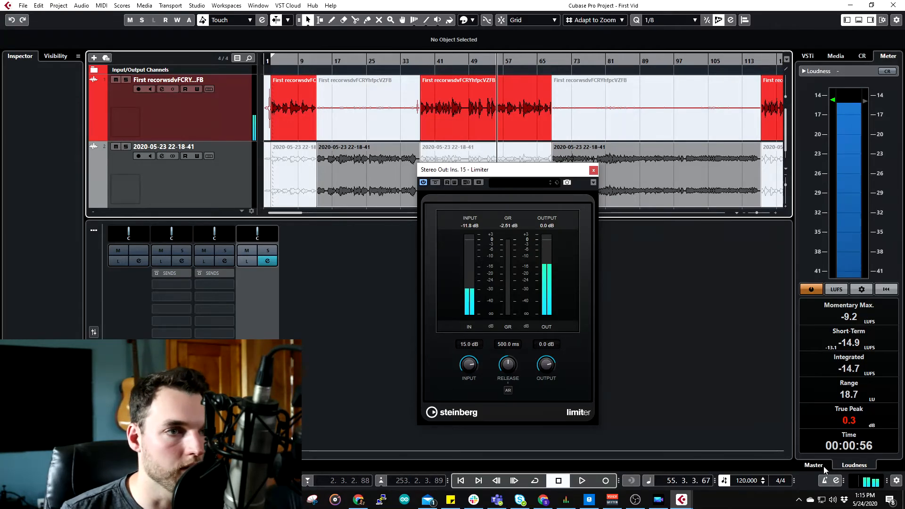
- Show the Master meter and play the voice clip from about bar 53 to check its RMS and peak levels, closing the limiter window
left_click(820, 465)
left_click(858, 464)
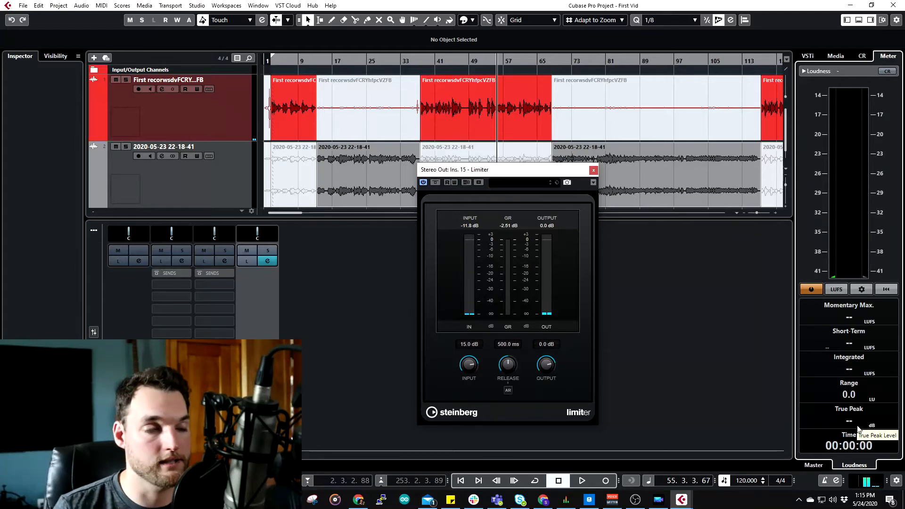
left_click(814, 465)
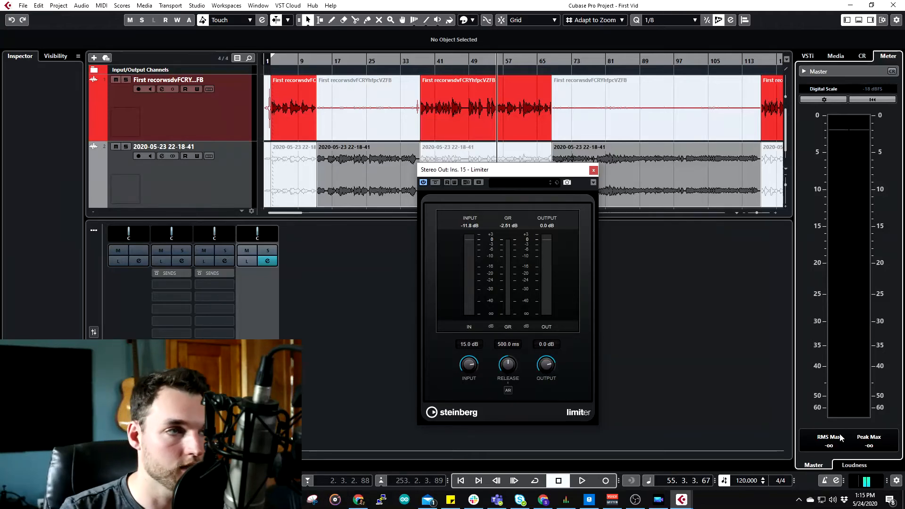
left_click(489, 59)
key("space")
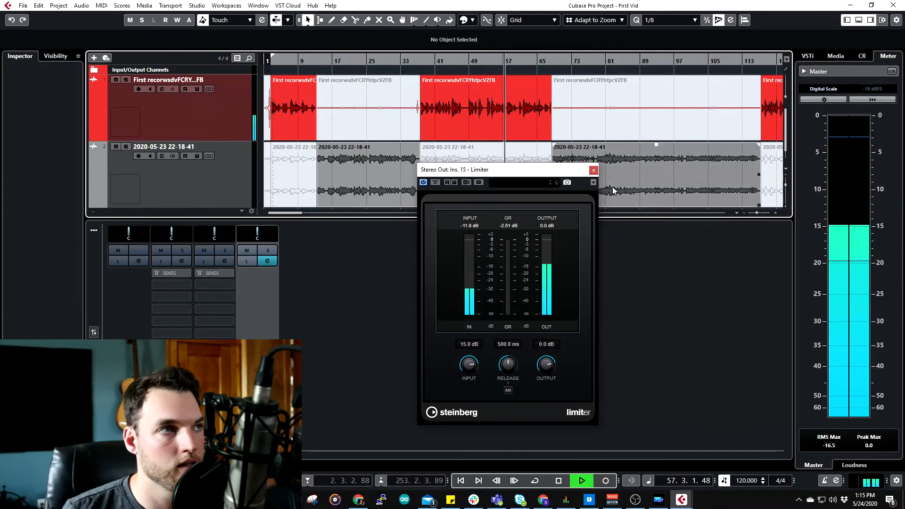
left_click(593, 170)
key("space")
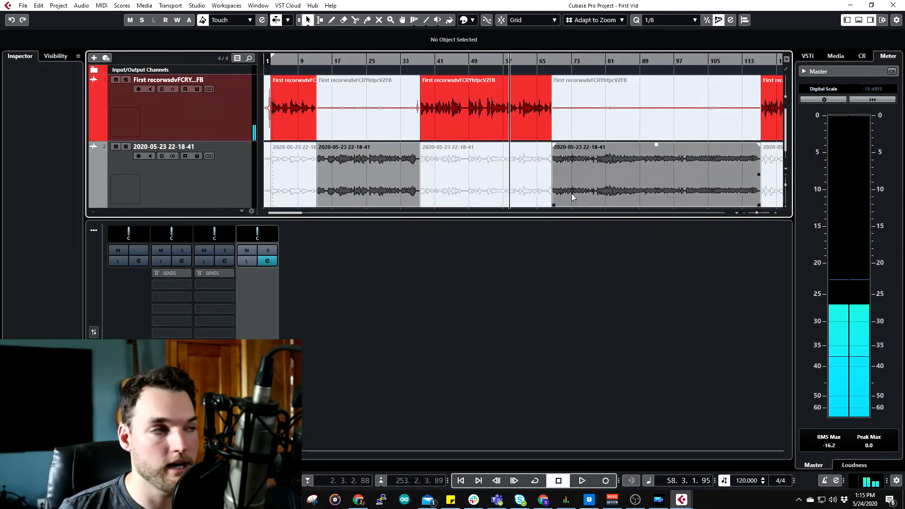
- Reopen the Limiter insert on the Stereo Out channel and set its input gain to 16 dB
left_click(269, 261)
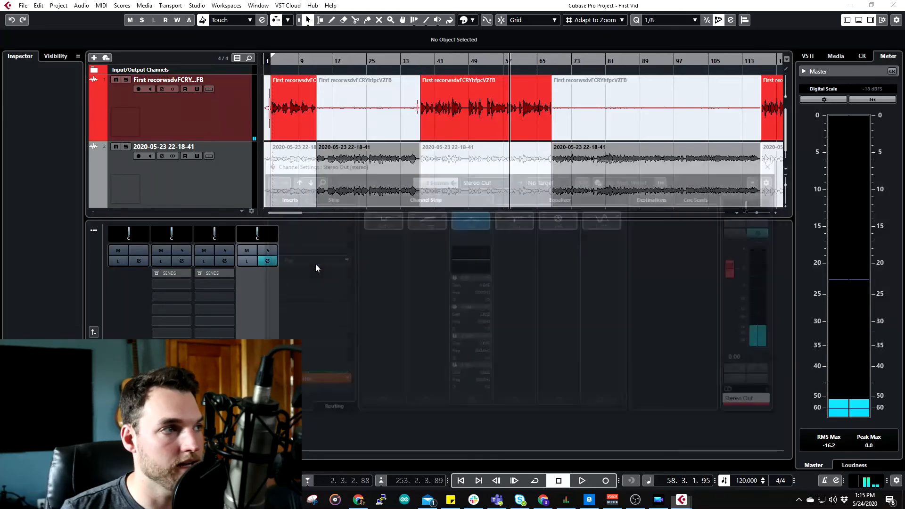
left_click(301, 382)
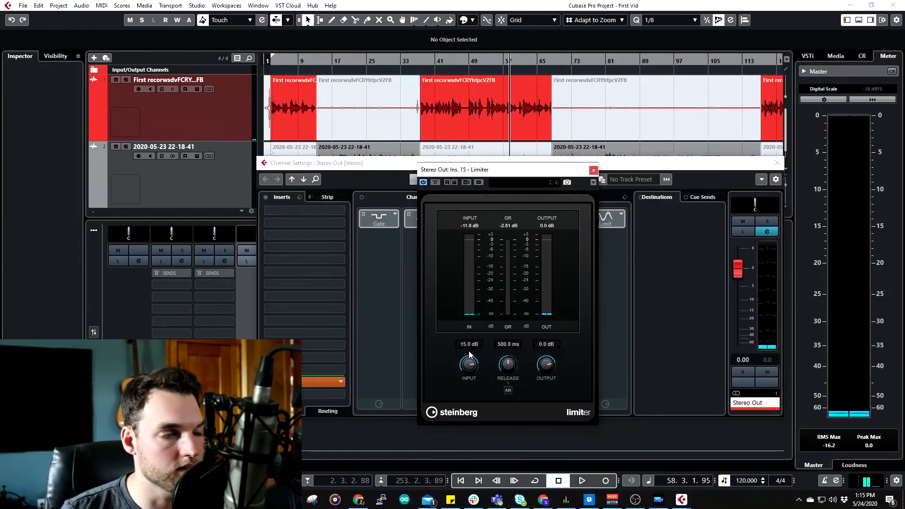
type("16")
key("Return")
- Play the last voice clip up to about bar 135 with the raised limiter input and check its integrated loudness on the Loudness meter
key("space")
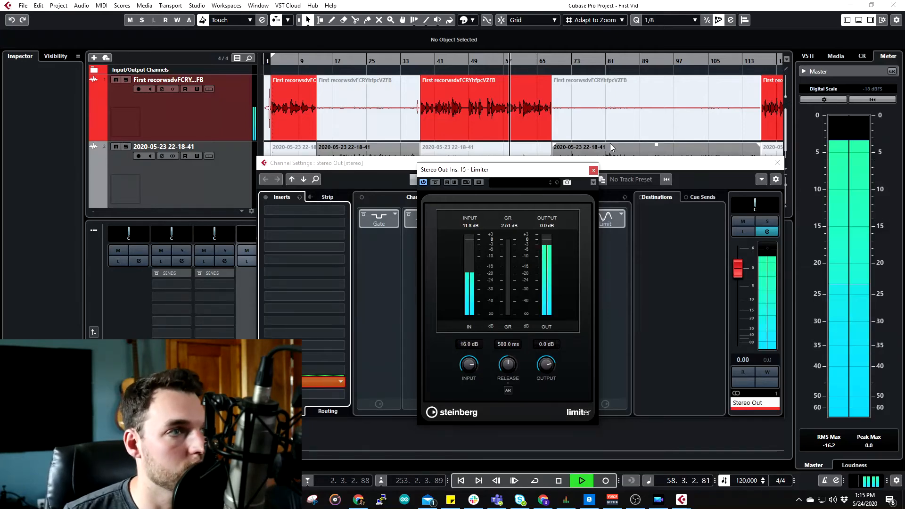
left_click_drag(660, 91, 489, 89)
left_click(650, 62)
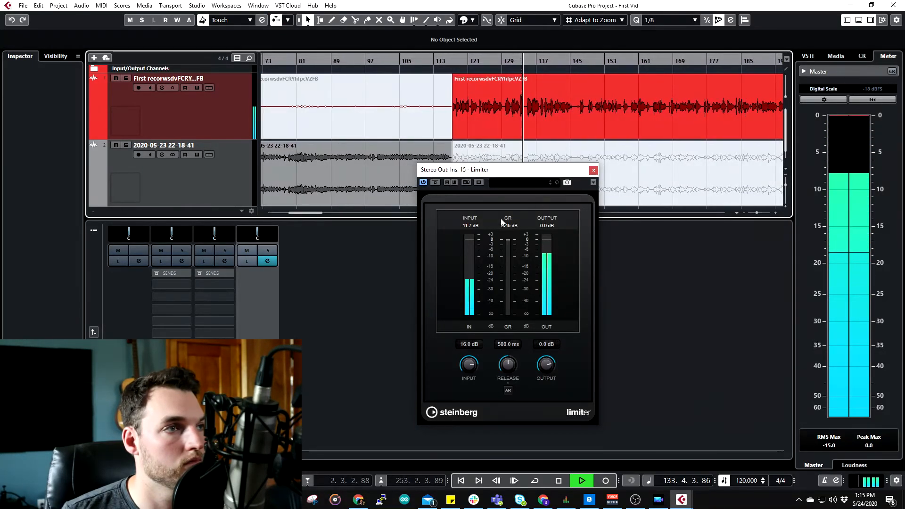
left_click(680, 265)
key("space")
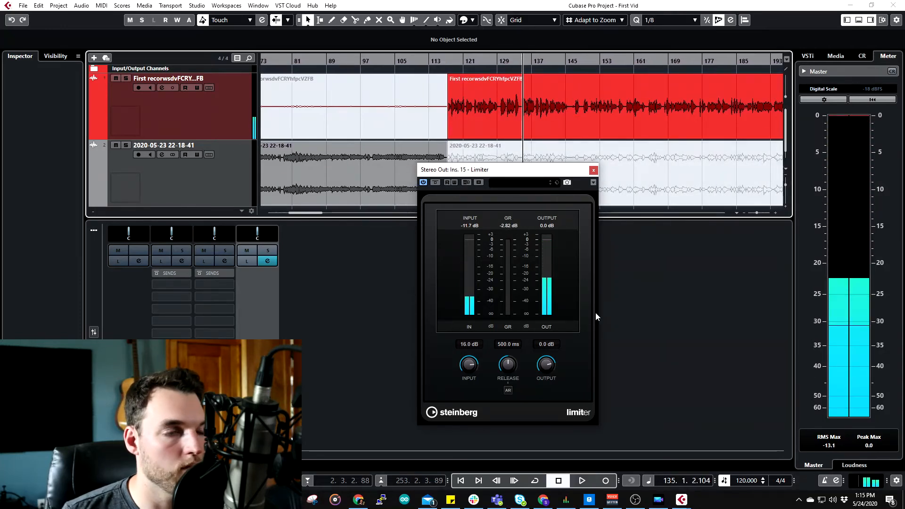
left_click(854, 465)
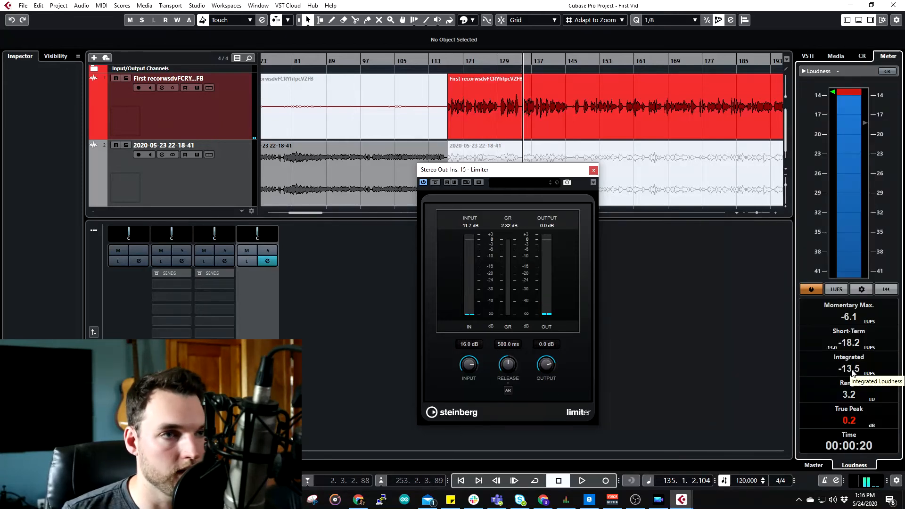
- Close the limiter and review the Frequency EQ and Tube Compressor settings on the voice track
left_click(594, 171)
scroll(592, 107, "down", 3)
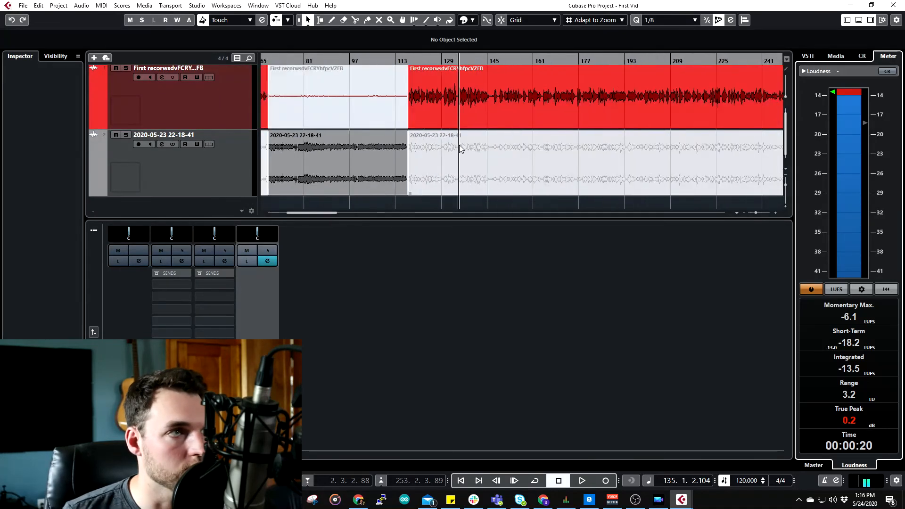
scroll(457, 148, "down", 5)
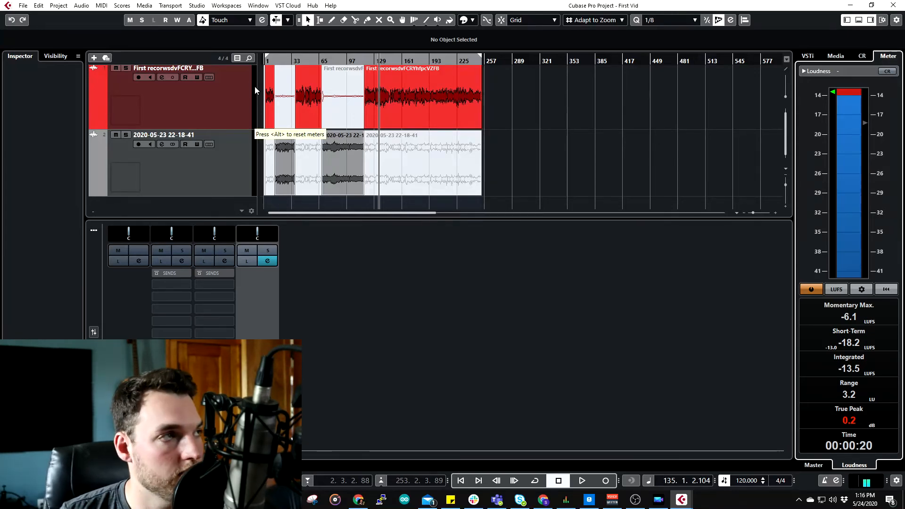
left_click(221, 90)
left_click(23, 149)
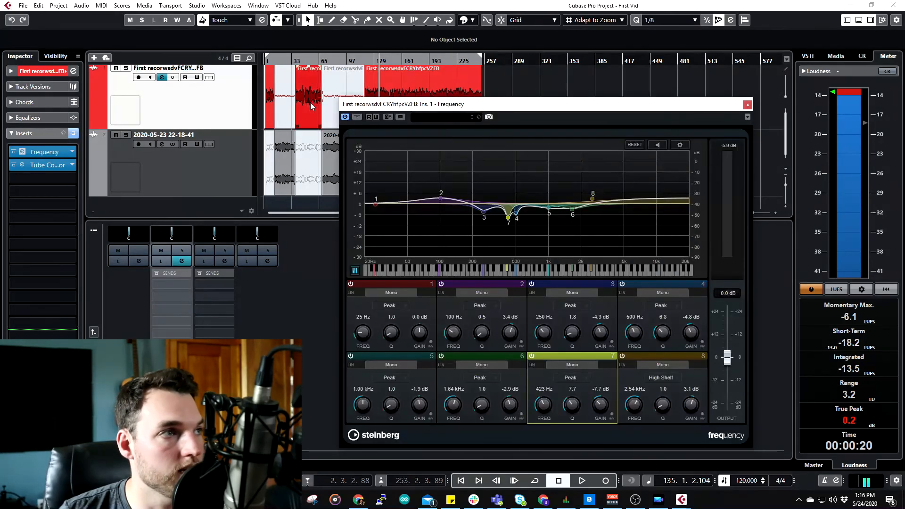
left_click(746, 105)
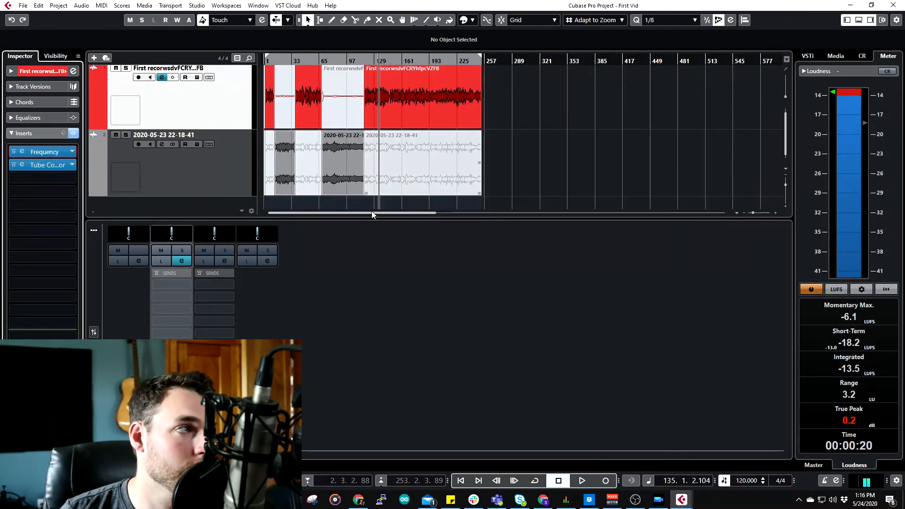
left_click(19, 165)
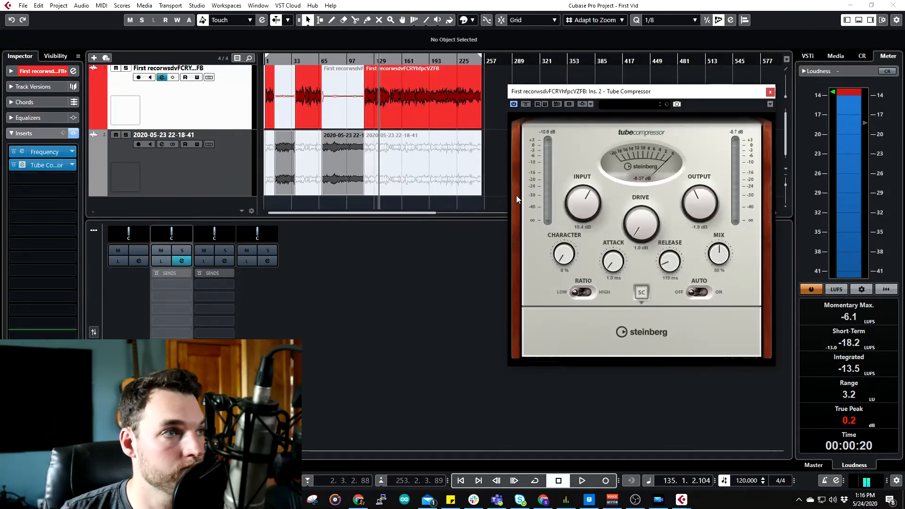
left_click(770, 92)
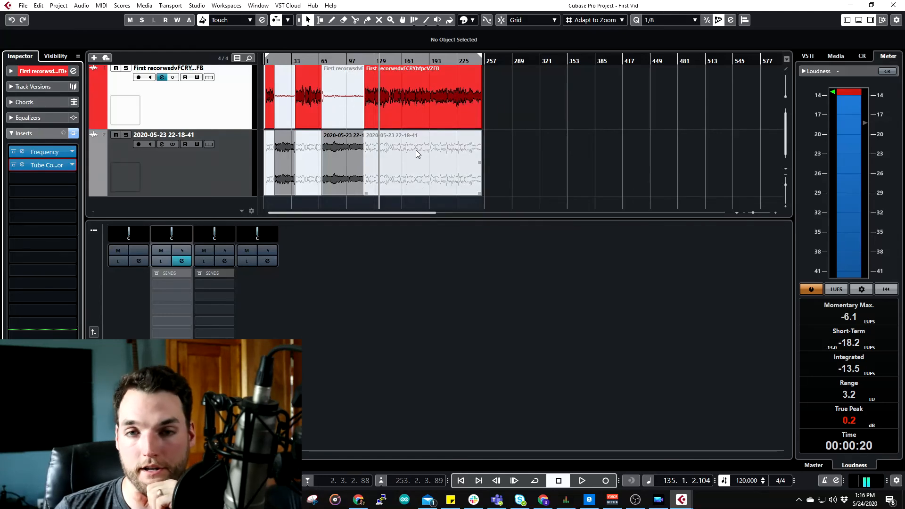
left_click_drag(538, 174, 266, 92)
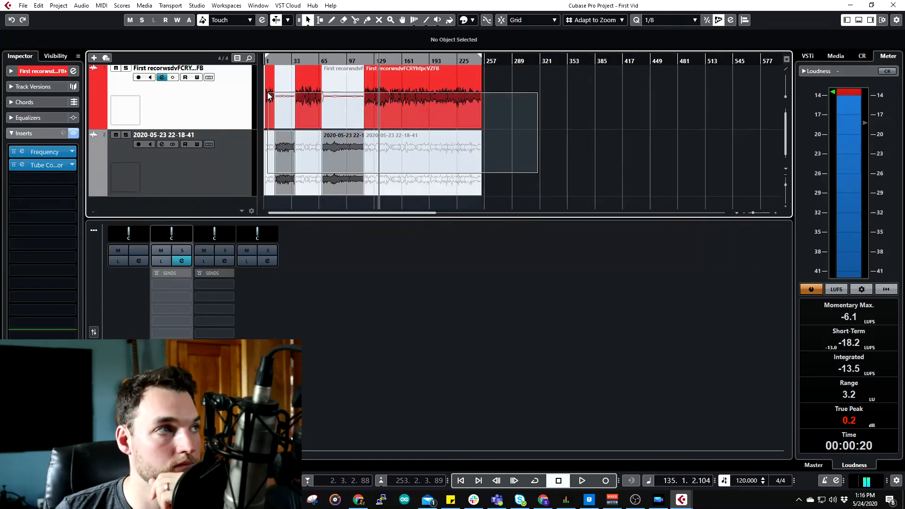
left_click_drag(544, 180, 298, 157)
left_click_drag(273, 146, 274, 147)
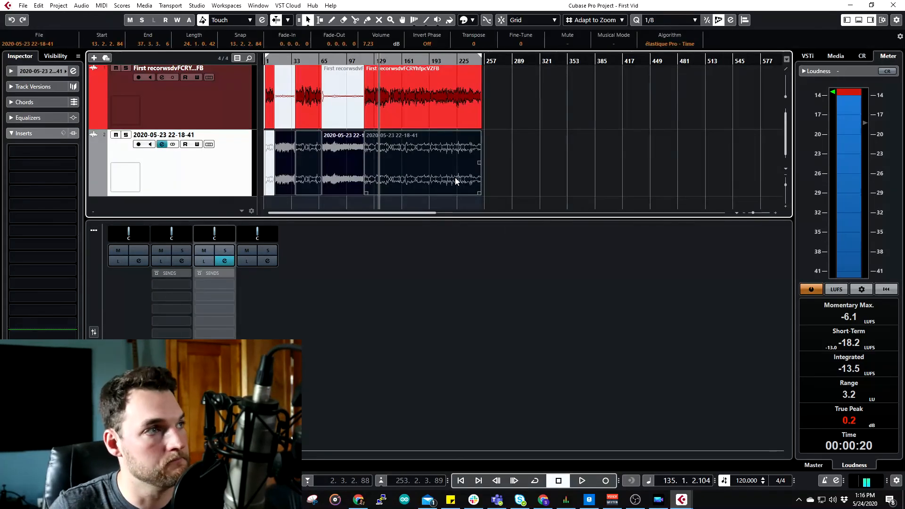
key("Delete")
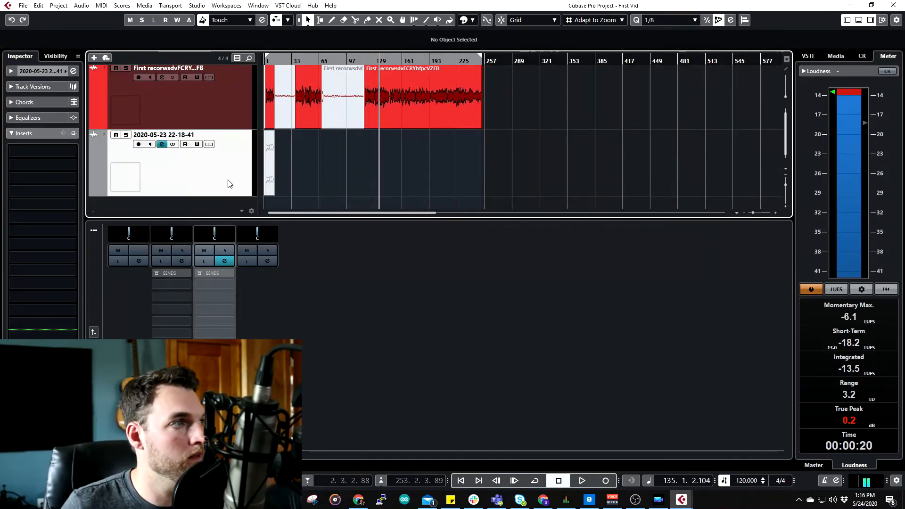
key("Delete")
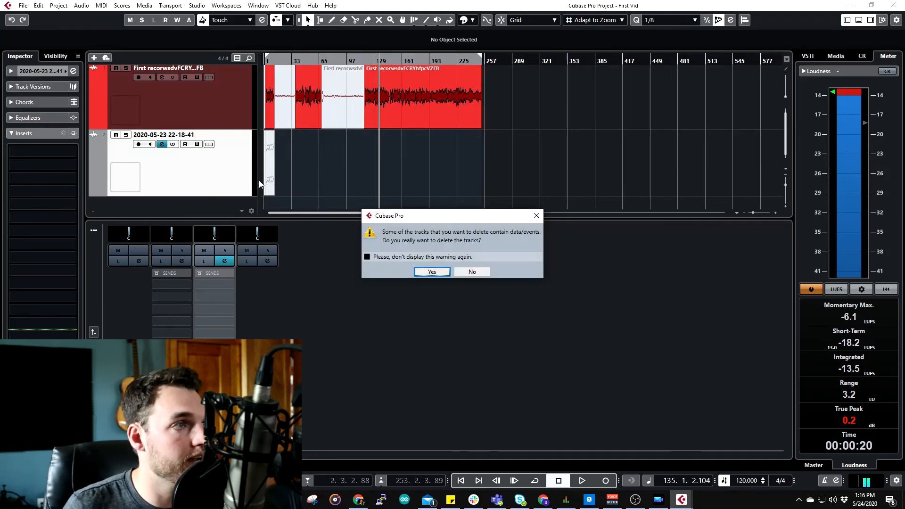
left_click(431, 272)
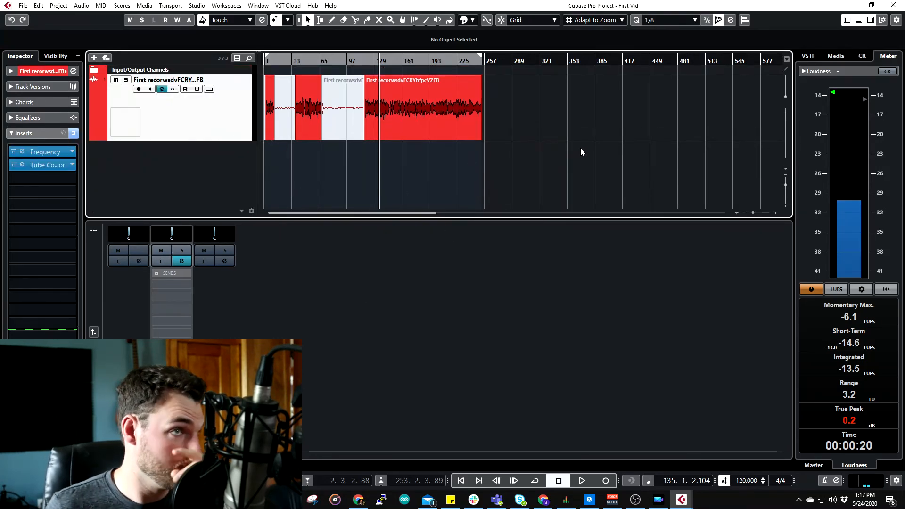
- Open the project's Pool and examine the media files in its Audio and Video folders
key("ctrl+p")
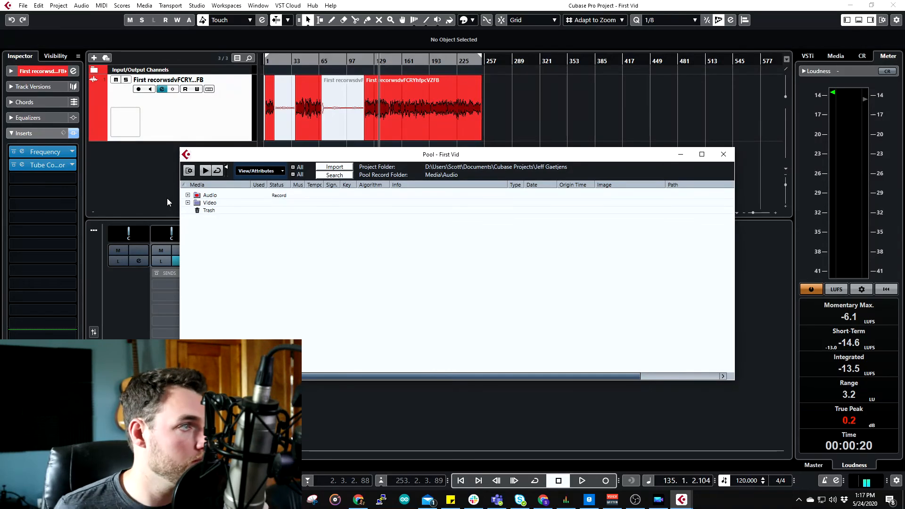
left_click(188, 194)
left_click(241, 204)
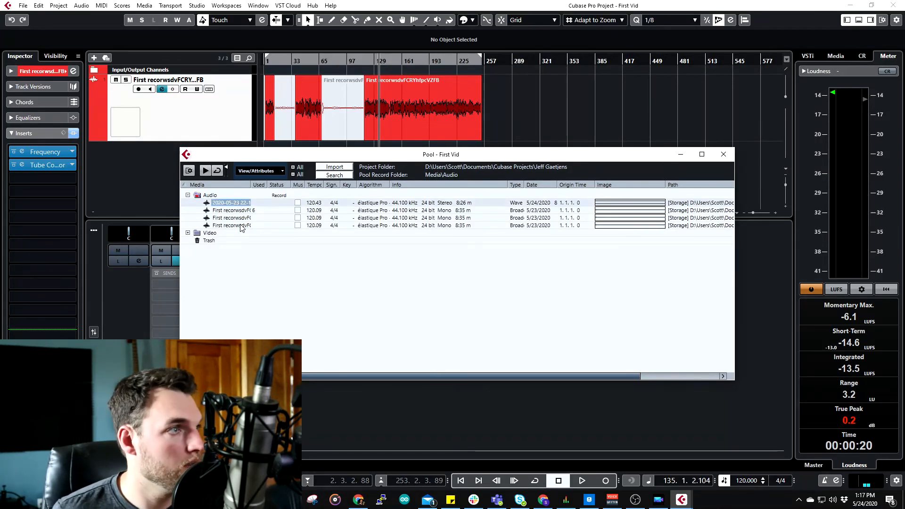
left_click(240, 226, "shift")
left_click(188, 232)
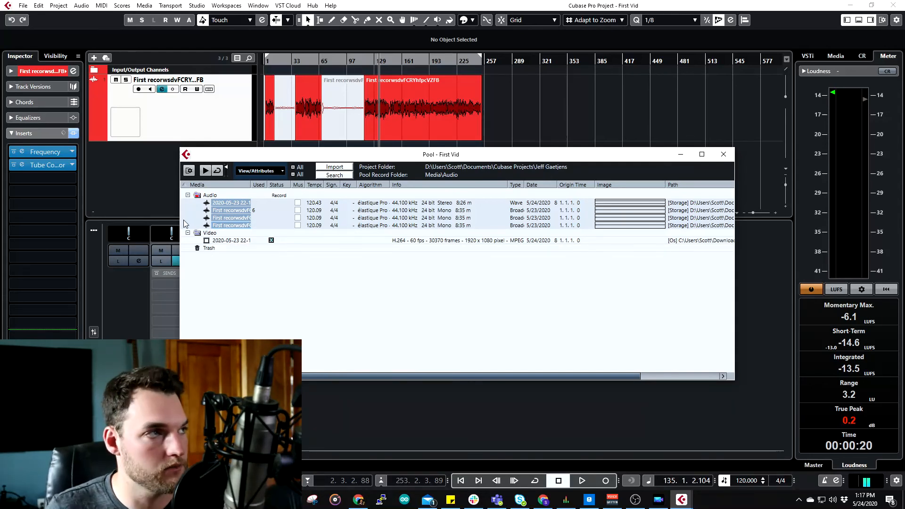
left_click(723, 155)
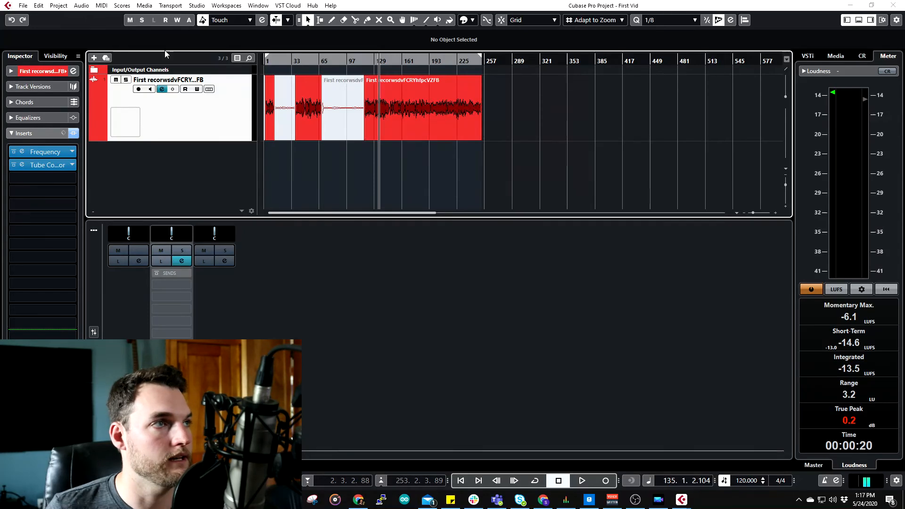
- Delete all audio clips from the voice track, keeping the track and its inserts
left_click(23, 5)
left_click_drag(592, 117, 263, 126)
key("Delete")
key("Delete")
- Open the Save as Template dialog to view the existing templates and leave it without saving
left_click(29, 7)
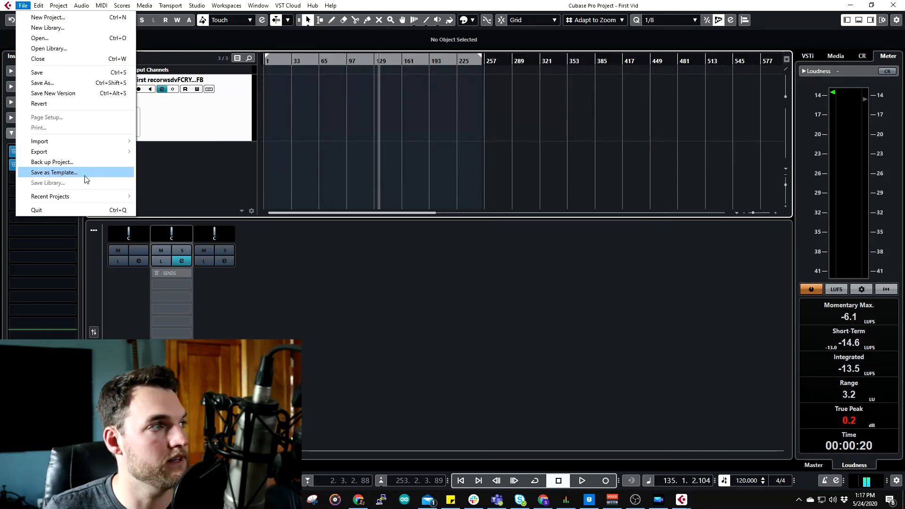
left_click(94, 174)
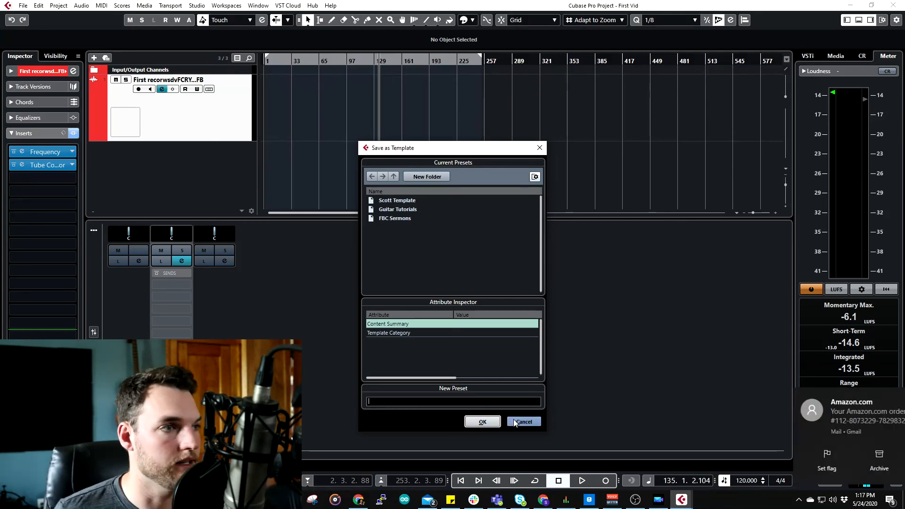
left_click(526, 424)
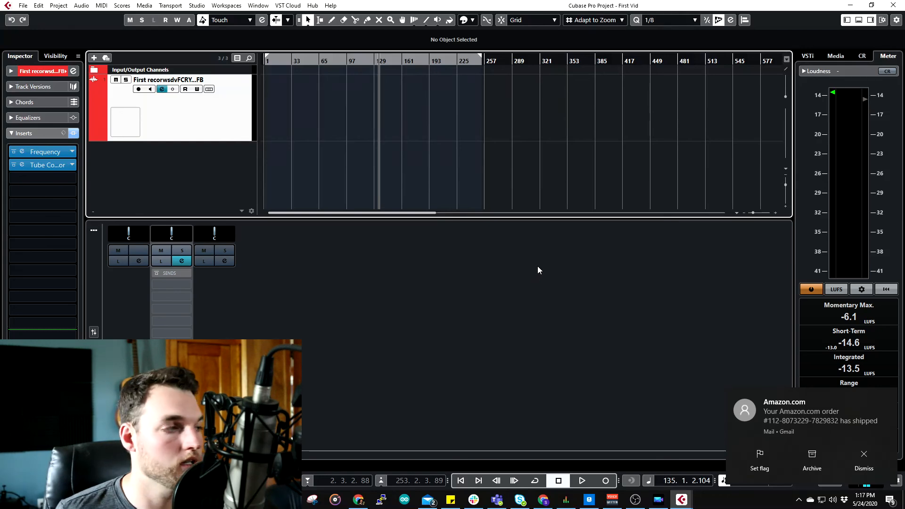